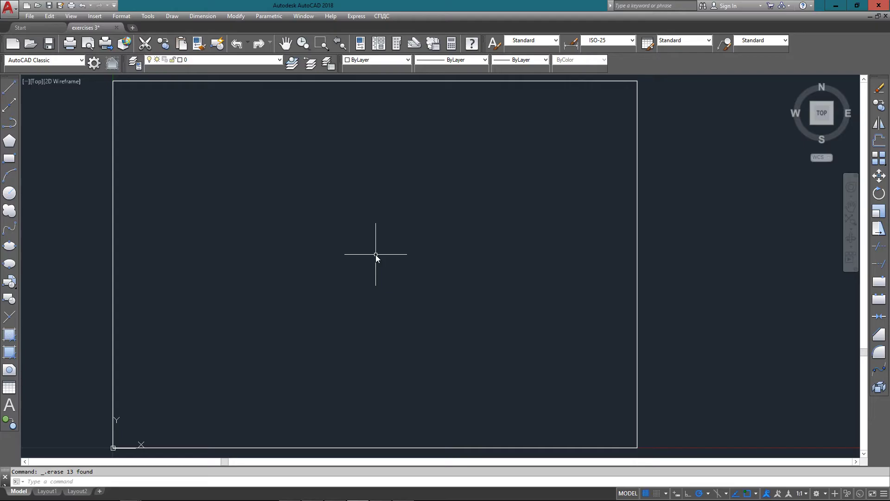
# Step: Start a multiline with a scale of 0.25 and bottom justification
pyautogui.press('Delete')
pyautogui.write('ML')
pyautogui.press('Return')
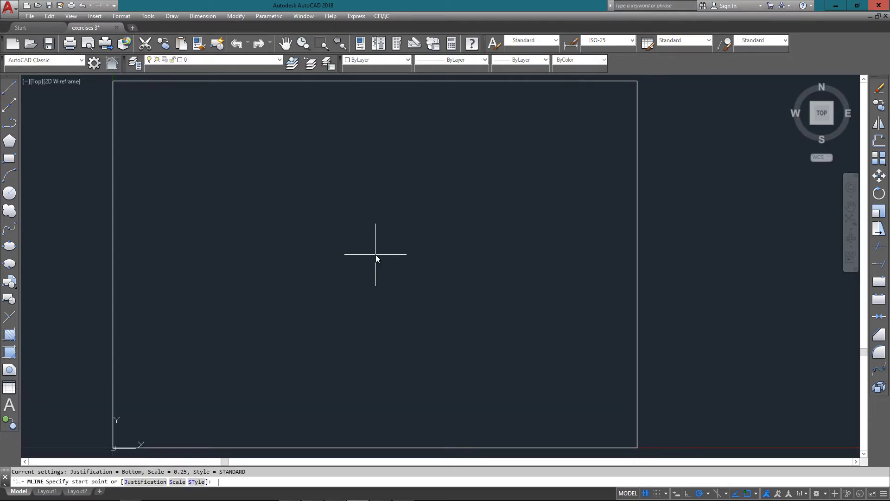
pyautogui.write('SA')
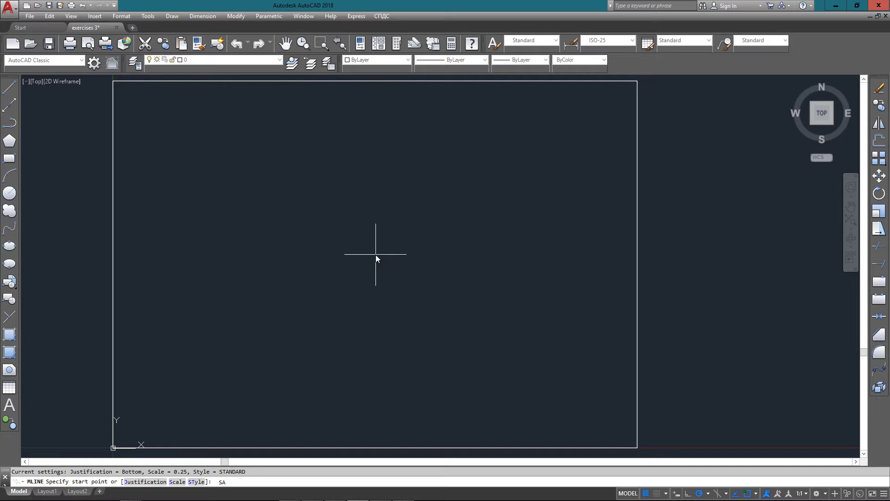
pyautogui.press('Return')
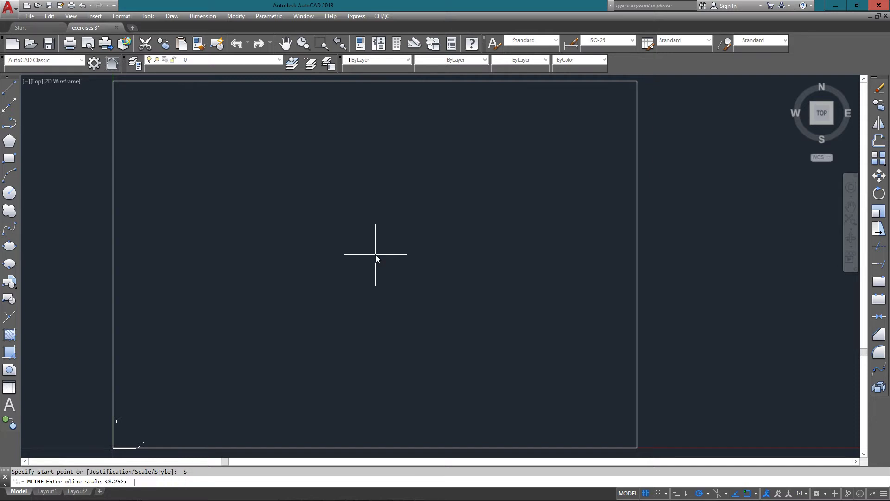
pyautogui.write('.25')
pyautogui.press('Return')
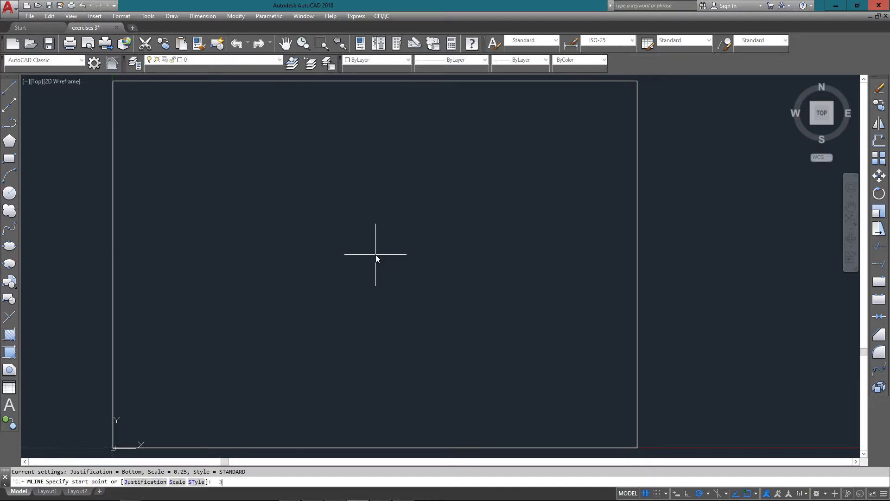
pyautogui.press('Return')
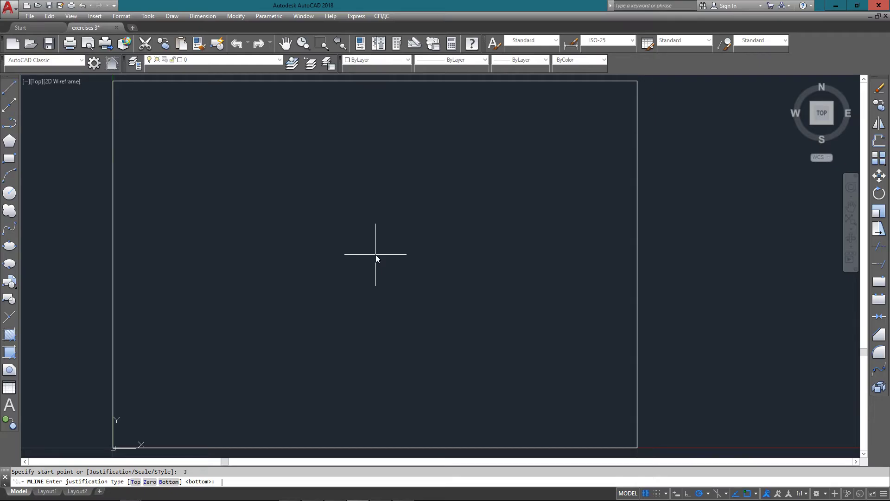
pyautogui.write('B')
pyautogui.press('Return')
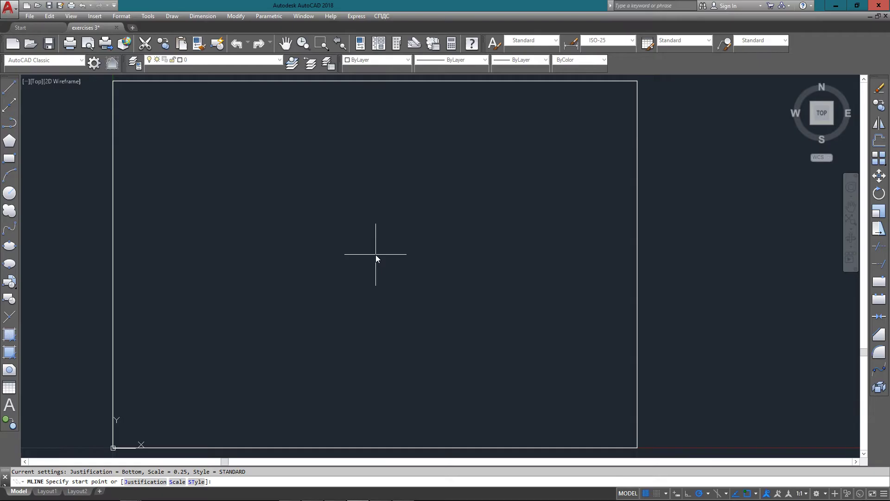
# Step: Draw the multiline from 2,2 through the relative points @4,0, @0,4 and @-2,0
pyautogui.write('2,2')
pyautogui.press('Return')
pyautogui.write('@4')
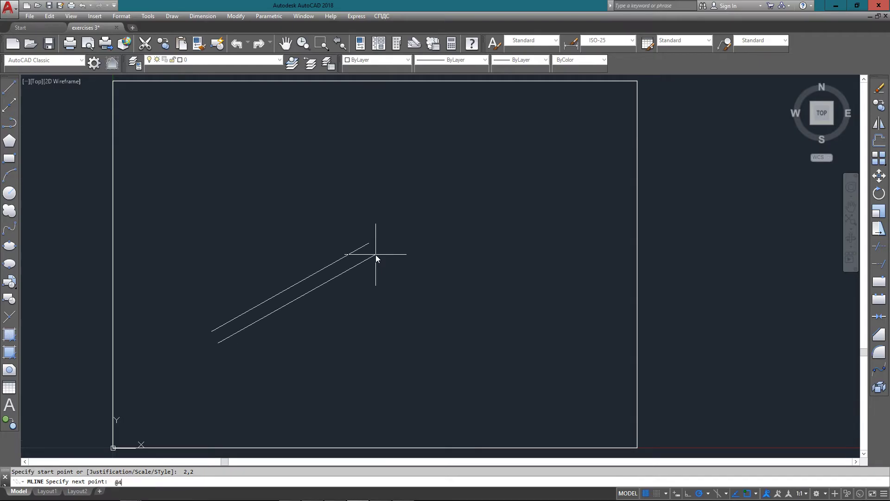
pyautogui.write(',0')
pyautogui.press('Return')
pyautogui.write('@')
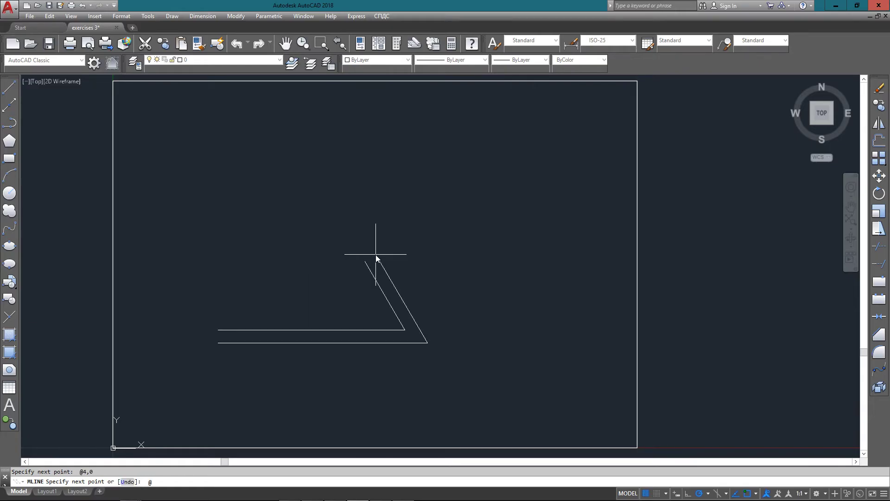
pyautogui.write('0,4')
pyautogui.press('Return')
pyautogui.write('@-')
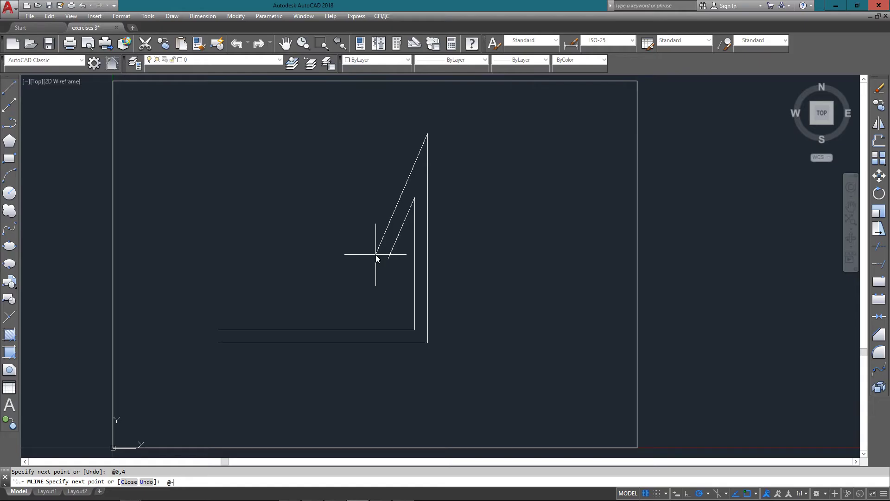
pyautogui.write('2,0')
pyautogui.press('Return')
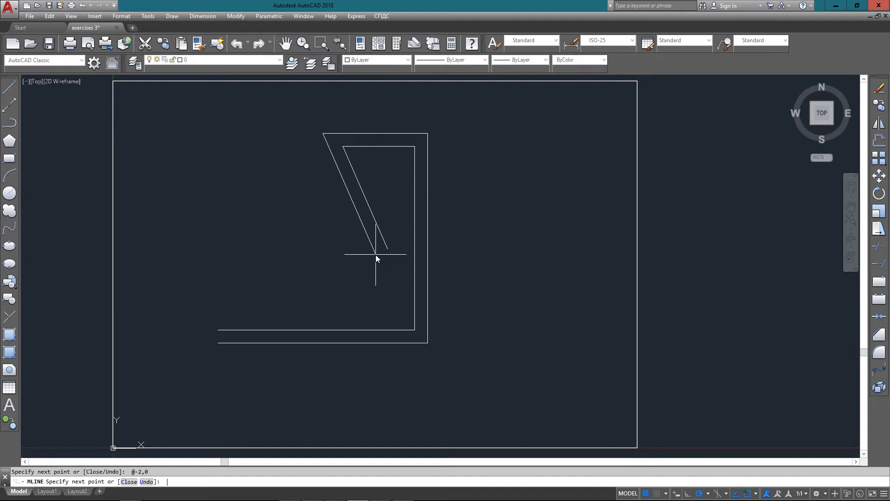
# Step: Continue the multiline through @0,-2 and @-2,0 and close it into an L-shaped double outline
pyautogui.write('@0.-2')
pyautogui.press('Return')
pyautogui.write('@')
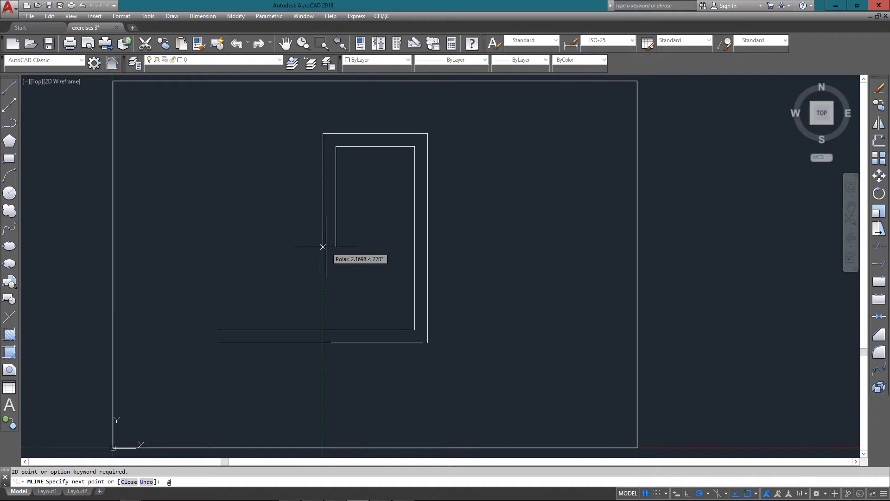
pyautogui.write('0,-2')
pyautogui.press('Return')
pyautogui.write('@-')
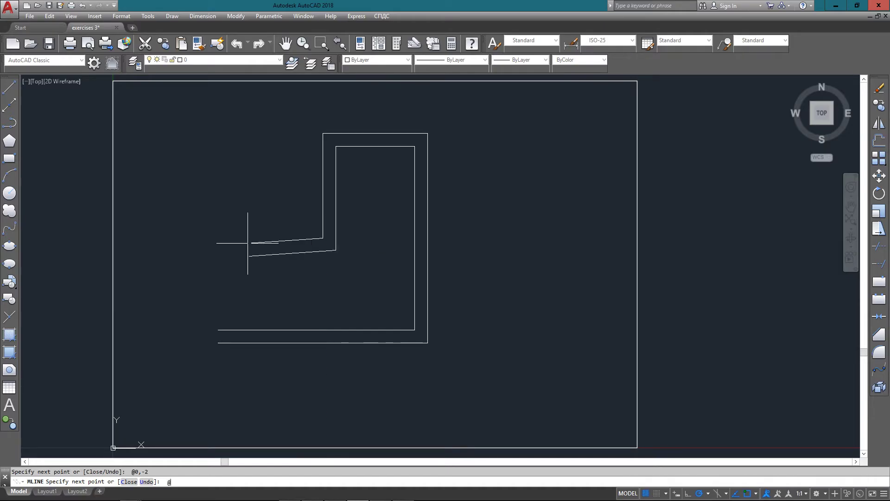
pyautogui.write('2,0')
pyautogui.press('Return')
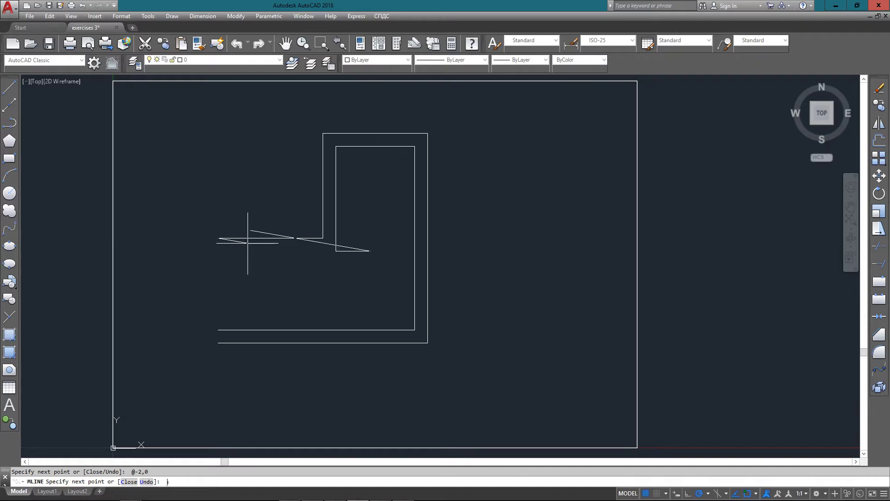
pyautogui.write('C')
pyautogui.press('Return')
# Step: Erase the L-shaped multiline outline from the drawing
pyautogui.hotkey('ctrl', 'a')
pyautogui.press('Delete')
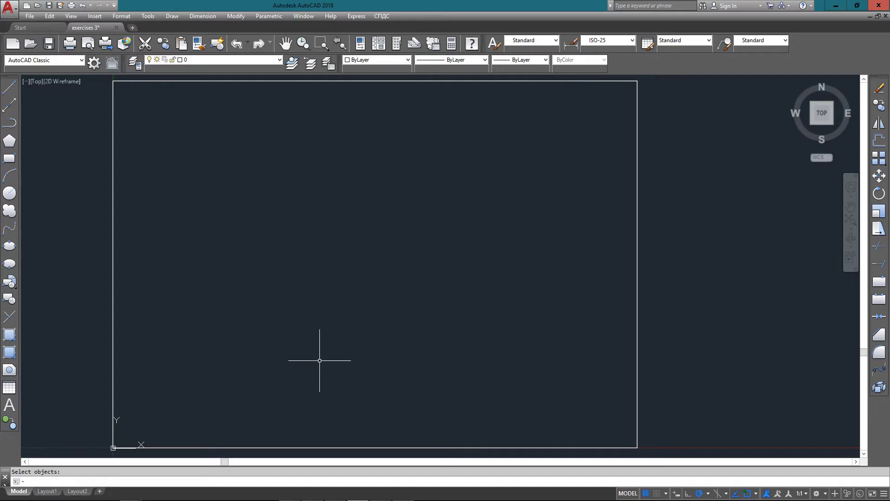
pyautogui.click(320, 360)
pyautogui.click(317, 369)
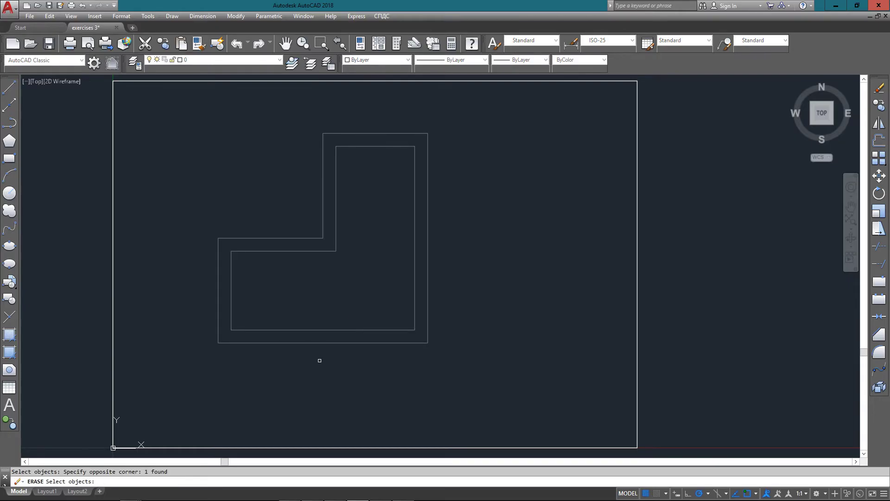
pyautogui.press('Return')
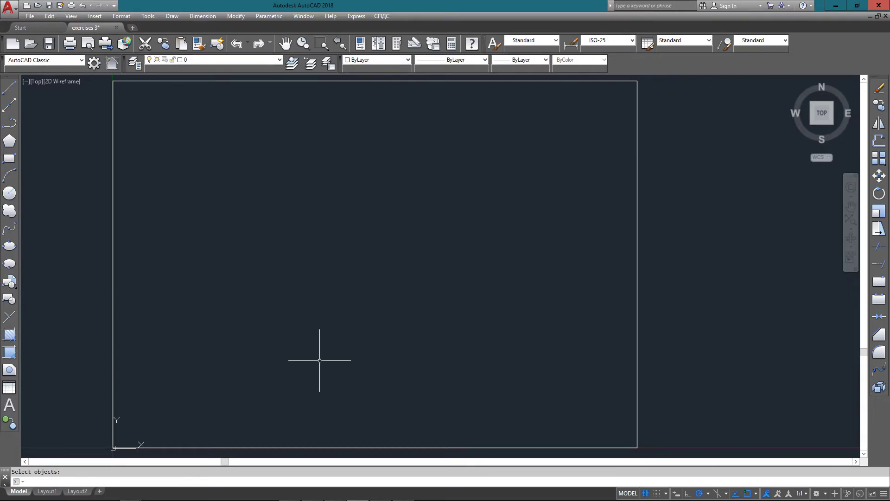
# Step: Draw connected lines from 2,2 through the relative points @4,0, @0,4 and @-2,0
pyautogui.write('l')
pyautogui.press('Return')
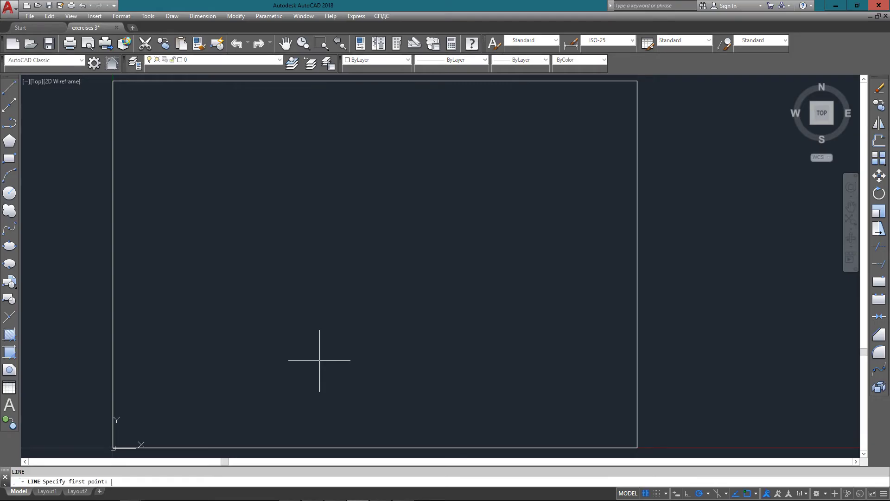
pyautogui.write('2,2')
pyautogui.press('Return')
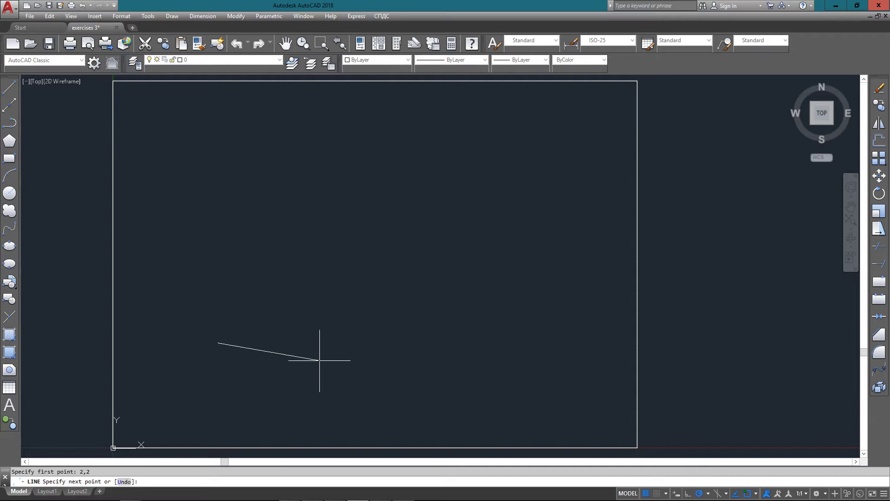
pyautogui.write('@4,0')
pyautogui.press('Return')
pyautogui.write('@')
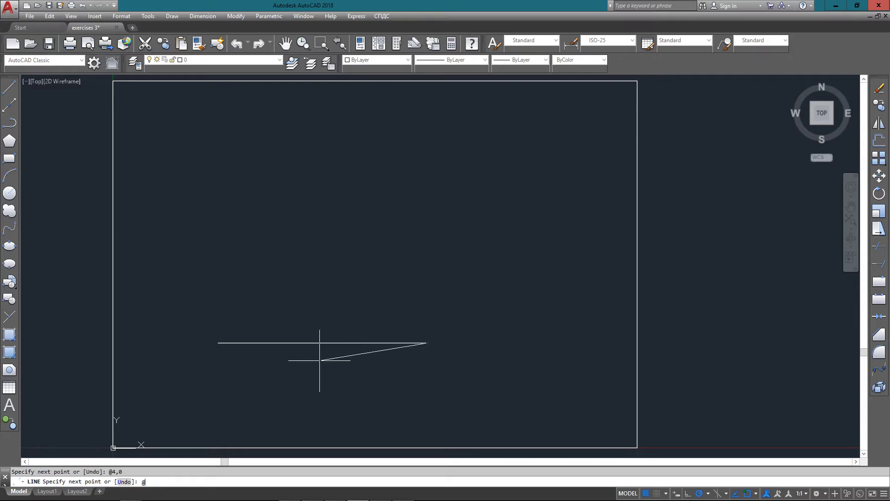
pyautogui.write('0,4')
pyautogui.press('Return')
pyautogui.write('@-2')
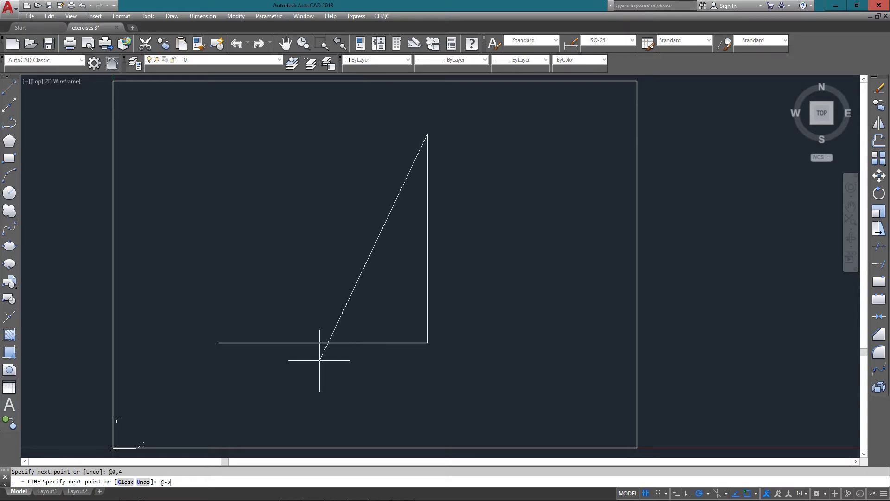
pyautogui.write(',0')
pyautogui.press('Return')
# Step: Continue the lines through @0,-2 and @-2,0 and close the L-shaped outline
pyautogui.write('@0,-2')
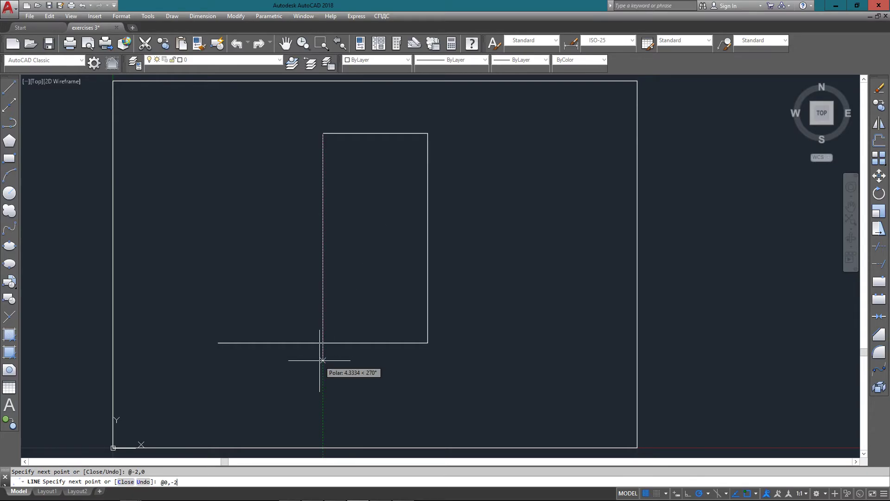
pyautogui.press('Return')
pyautogui.write('@-2,0')
pyautogui.press('Return')
pyautogui.write('c')
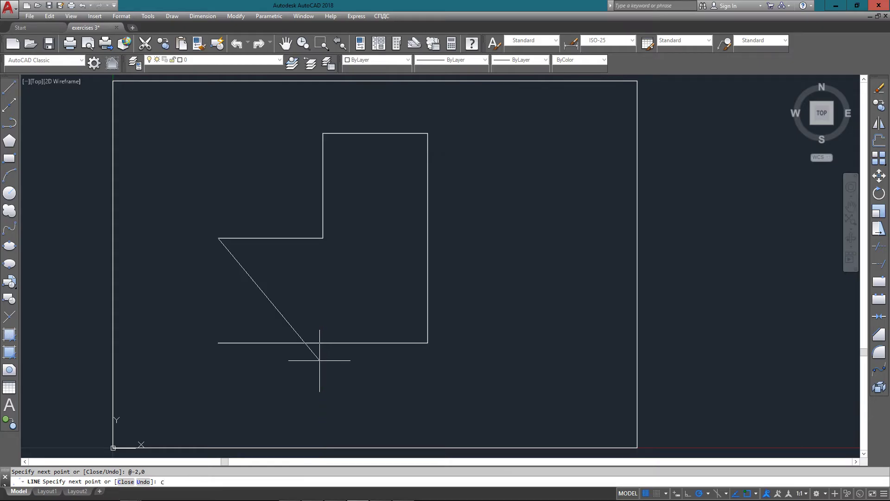
pyautogui.press('Return')
# Step: Offset the bottom and left edges of the L-shaped outline inward by 0.25
pyautogui.write('OFFSET')
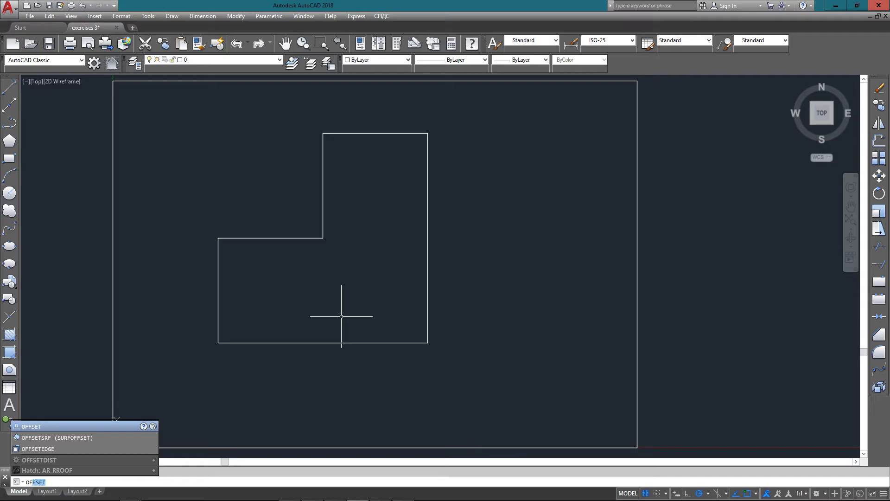
pyautogui.press('Return')
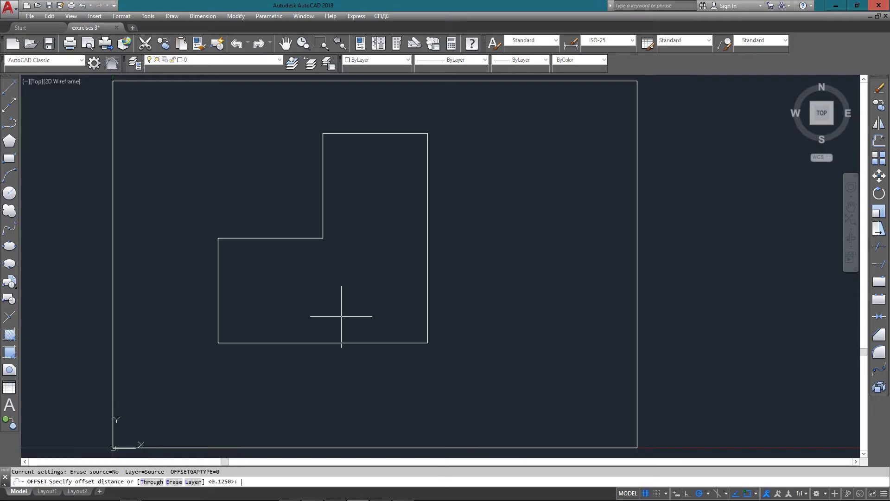
pyautogui.write('0.25')
pyautogui.press('Return')
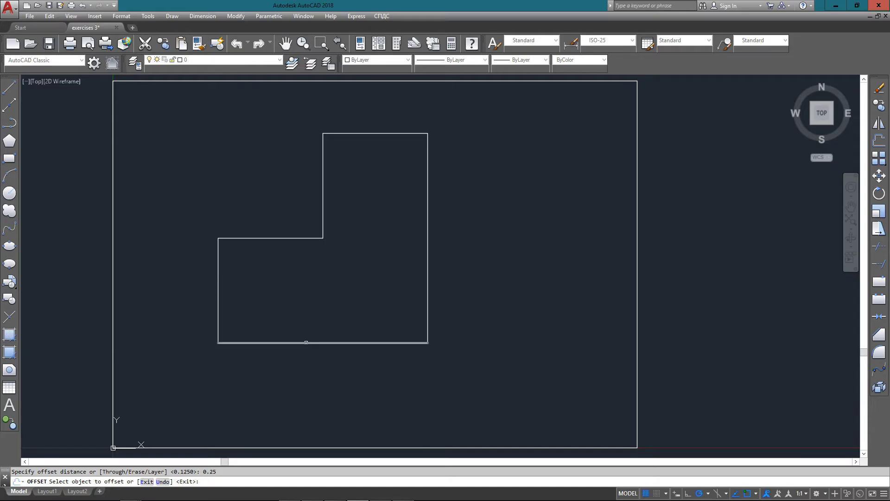
pyautogui.click(306, 343)
pyautogui.click(310, 315)
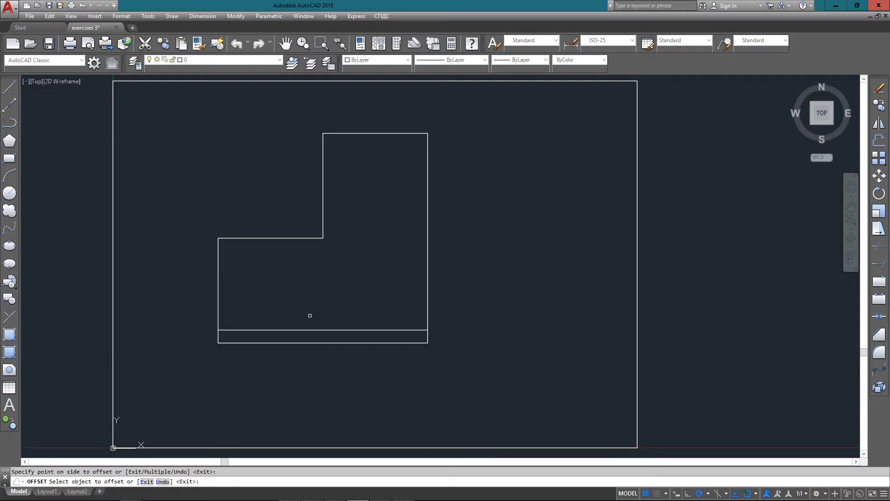
pyautogui.click(218, 295)
pyautogui.click(239, 294)
# Step: Offset the two notch edges, the top edge and the right edge inward by the same 0.25 distance
pyautogui.click(278, 239)
pyautogui.click(282, 251)
pyautogui.click(323, 195)
pyautogui.click(382, 206)
pyautogui.click(382, 133)
pyautogui.click(395, 169)
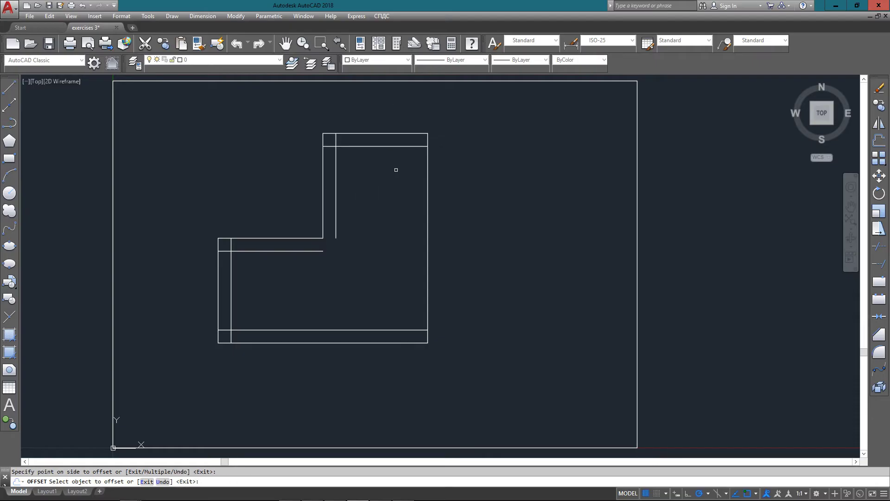
pyautogui.click(428, 218)
pyautogui.click(372, 269)
pyautogui.press('Escape')
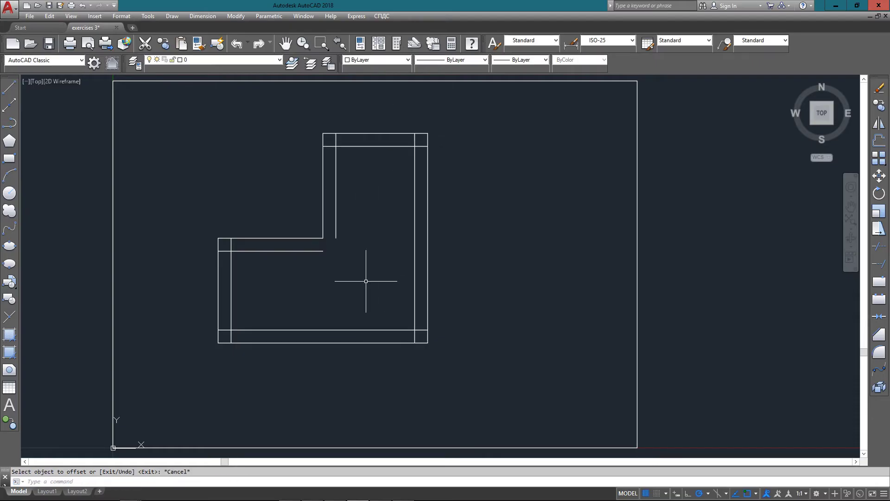
# Step: Using all outline lines as cutting edges, trim the overlapping stubs at the lower wing's two left corners and the vertical stub at the lower-right corner
pyautogui.write('tr')
pyautogui.press('Return')
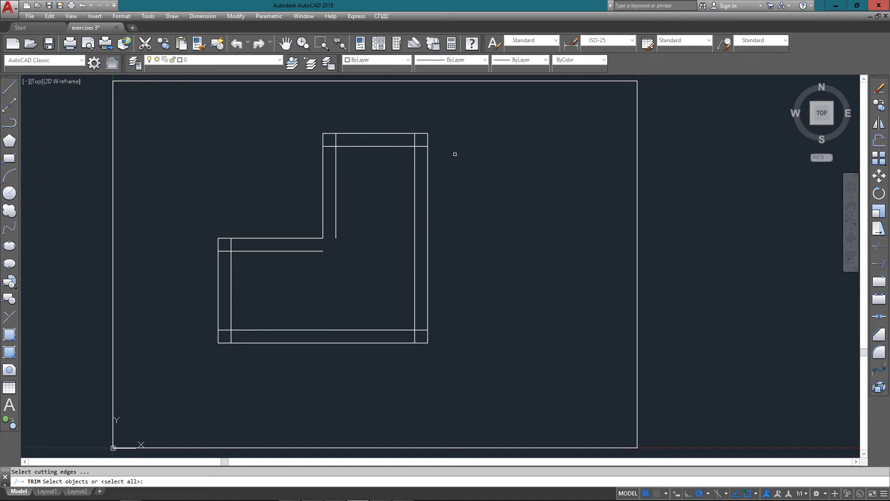
pyautogui.click(475, 98)
pyautogui.click(161, 401)
pyautogui.press('Return')
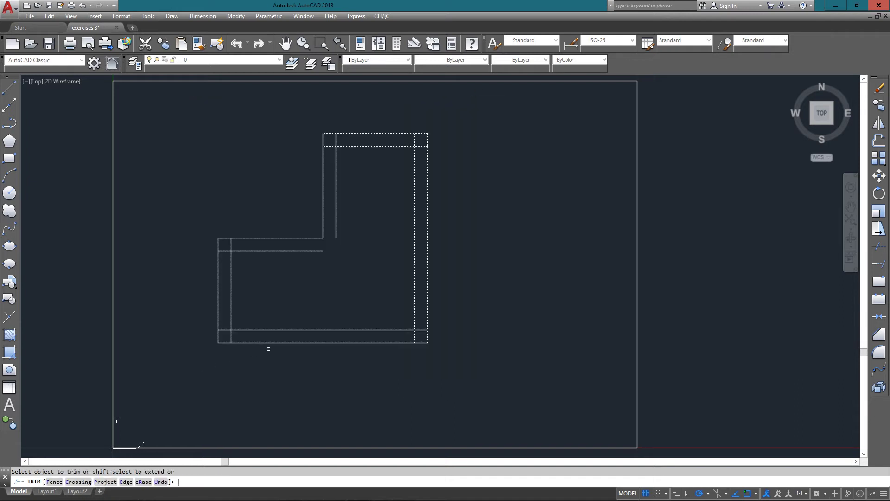
pyautogui.click(226, 329)
pyautogui.click(231, 335)
pyautogui.click(225, 251)
pyautogui.click(230, 243)
pyautogui.click(414, 338)
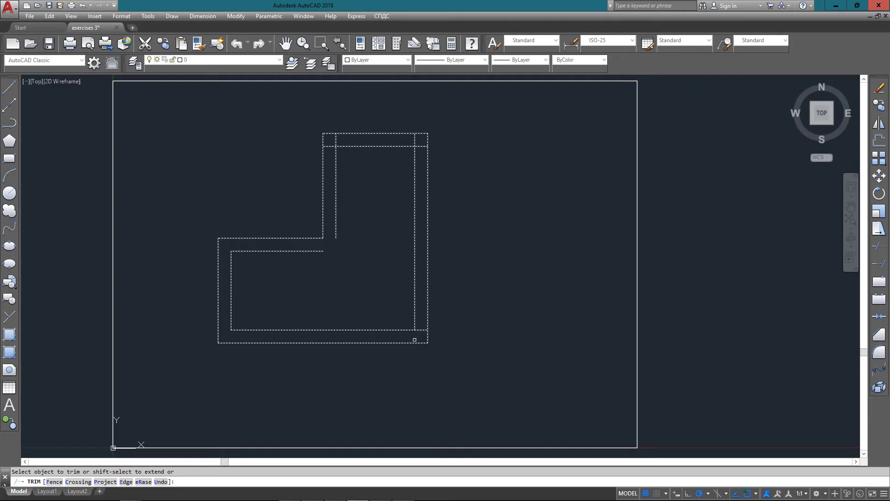
pyautogui.click(427, 322)
pyautogui.write('u')
pyautogui.press('Return')
# Step: Trim the horizontal stub at the lower-right corner and the overlapping offset line ends at the two top corners
pyautogui.click(422, 329)
pyautogui.click(421, 146)
pyautogui.click(414, 139)
pyautogui.click(335, 139)
pyautogui.press('Escape')
# Step: Fillet the two open inner lines at the notch with zero radius to form a sharp corner
pyautogui.write('f')
pyautogui.press('Return')
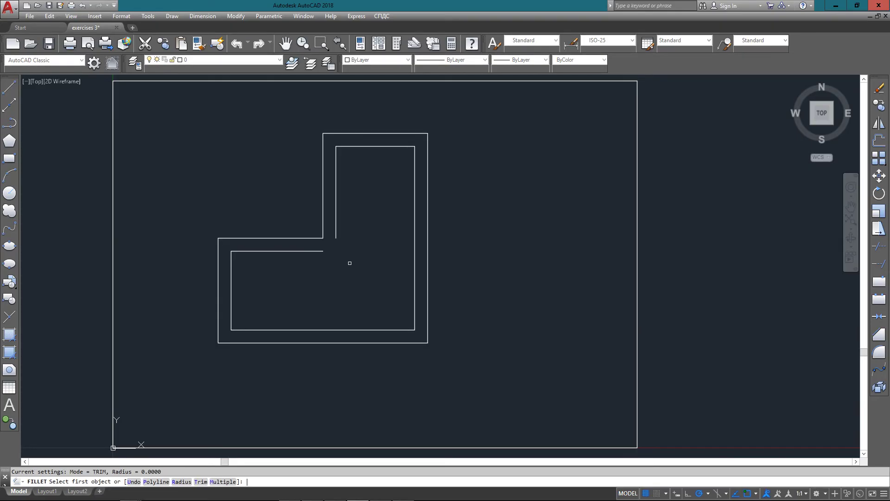
pyautogui.click(318, 250)
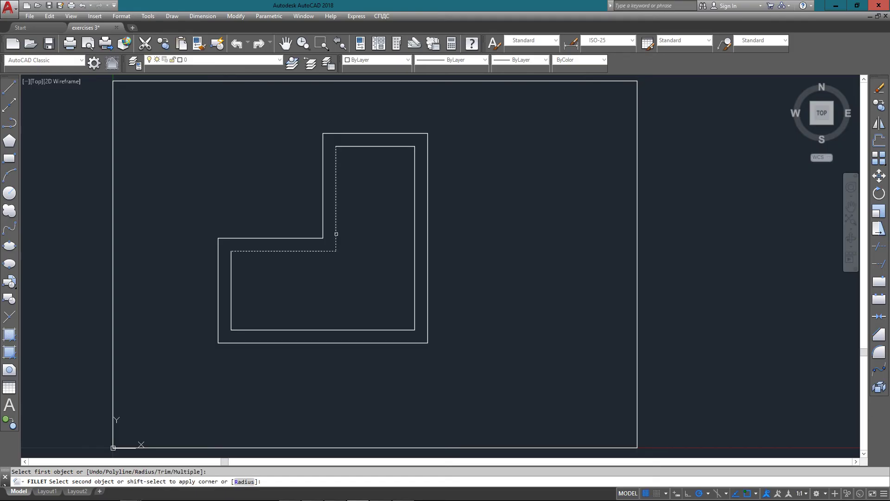
pyautogui.click(335, 231)
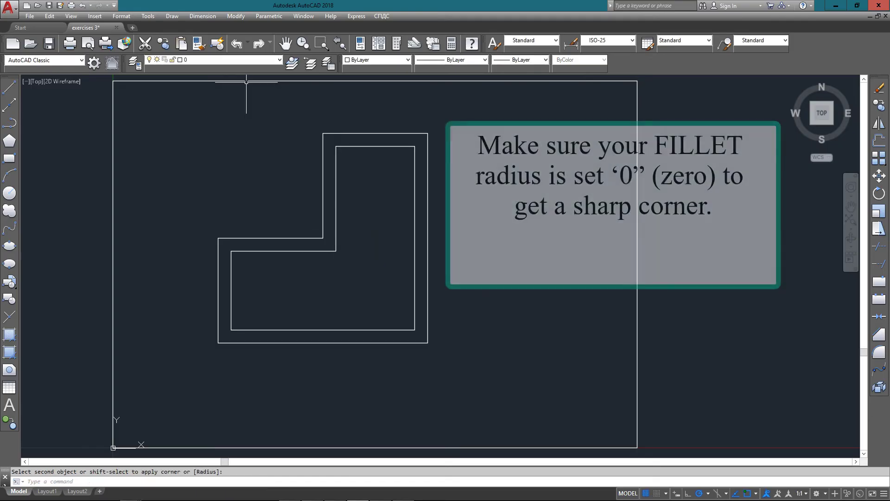
# Step: Add linear dimensions to the outline's full right edge and full bottom edge, placed outside the shape
pyautogui.click(205, 17)
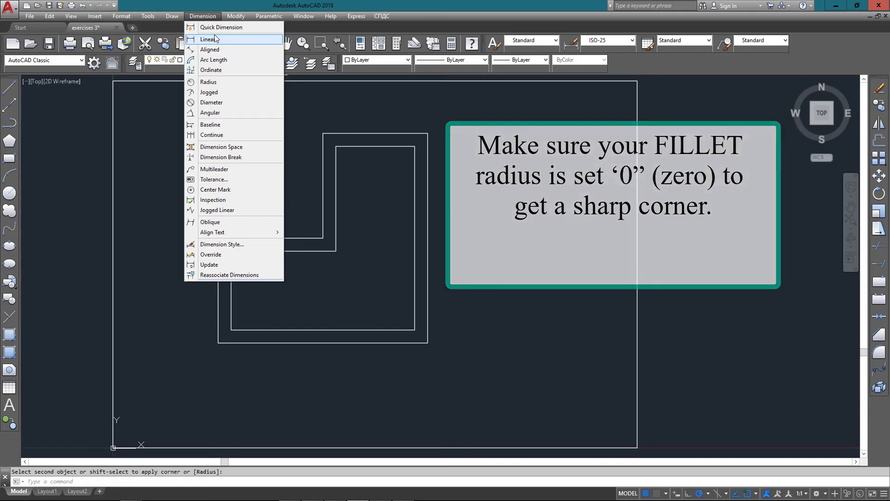
pyautogui.click(213, 39)
pyautogui.press('Return')
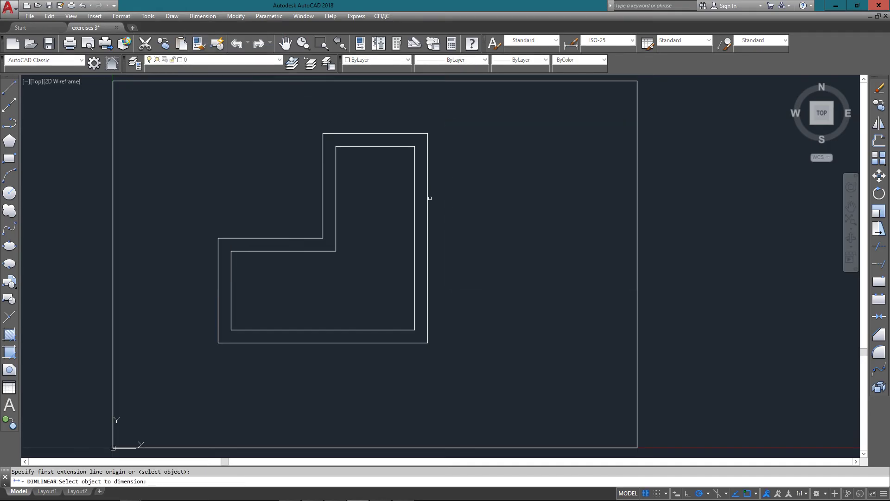
pyautogui.click(430, 198)
pyautogui.click(450, 213)
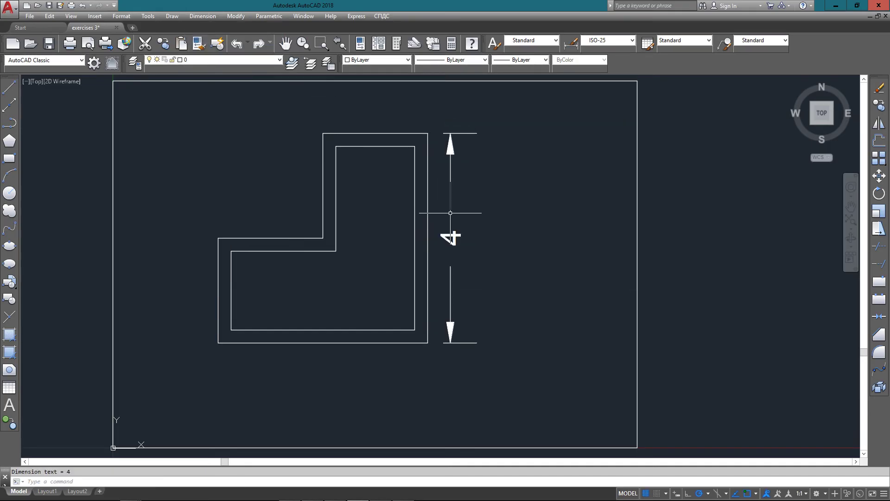
pyautogui.press('Return')
pyautogui.press('Return')
pyautogui.click(424, 343)
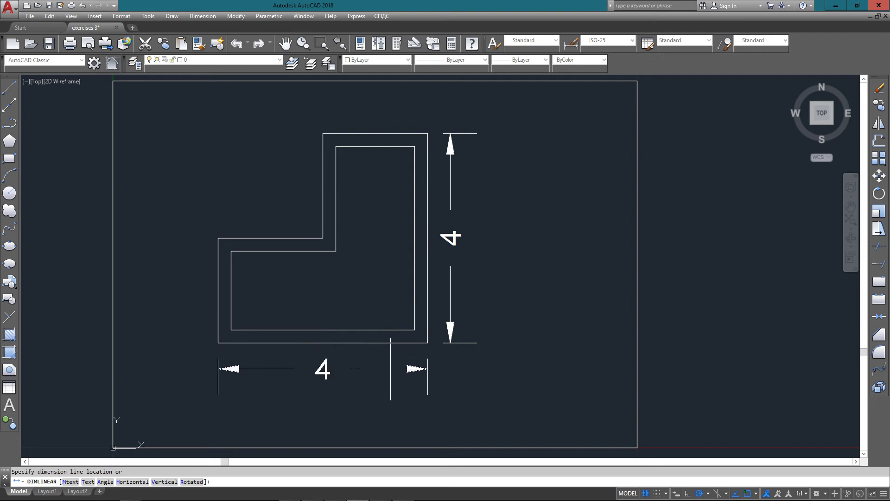
pyautogui.click(390, 369)
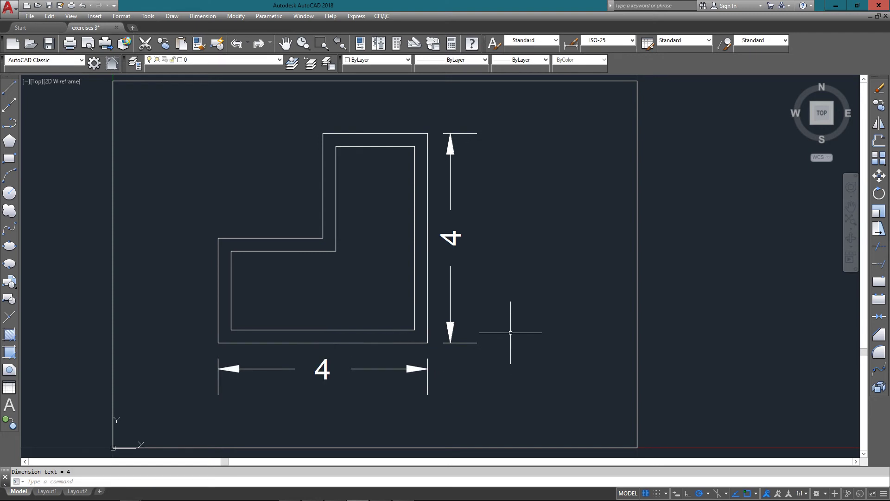
# Step: Draw a slanted line below the dimensioned outline from 4,1 to 9,.5
pyautogui.press('Delete')
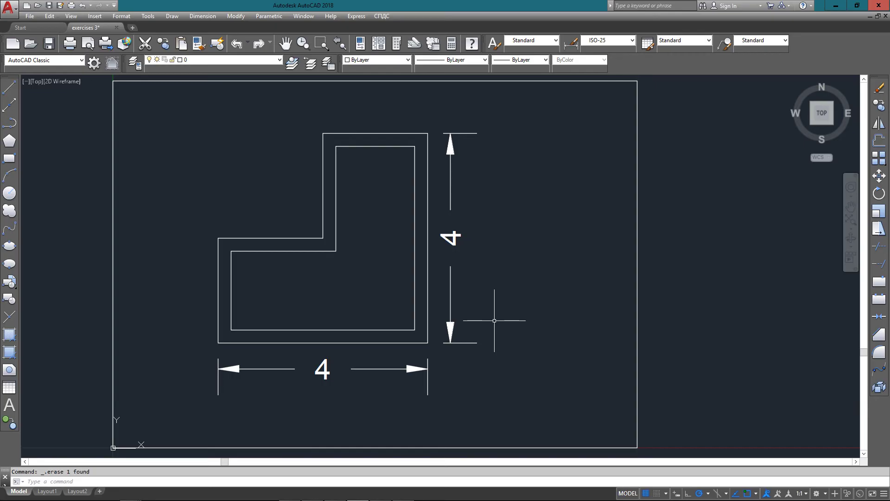
pyautogui.write('L')
pyautogui.press('Return')
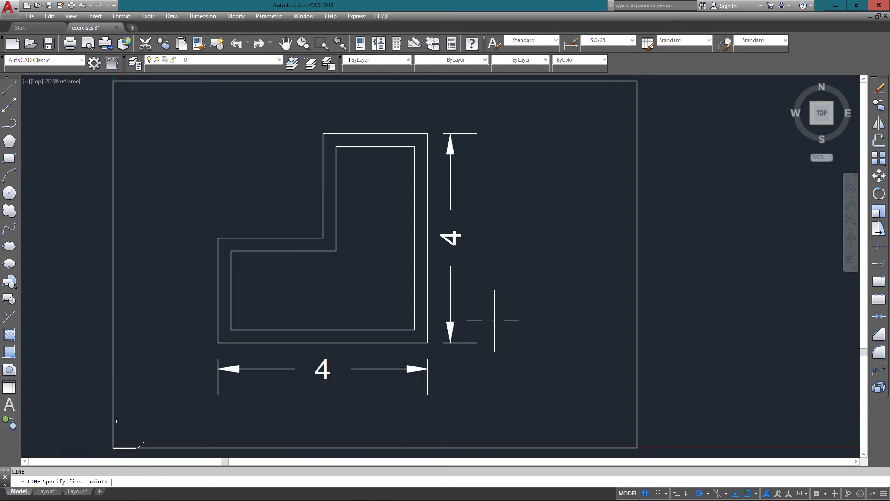
pyautogui.write('4,1')
pyautogui.press('Return')
pyautogui.write('9')
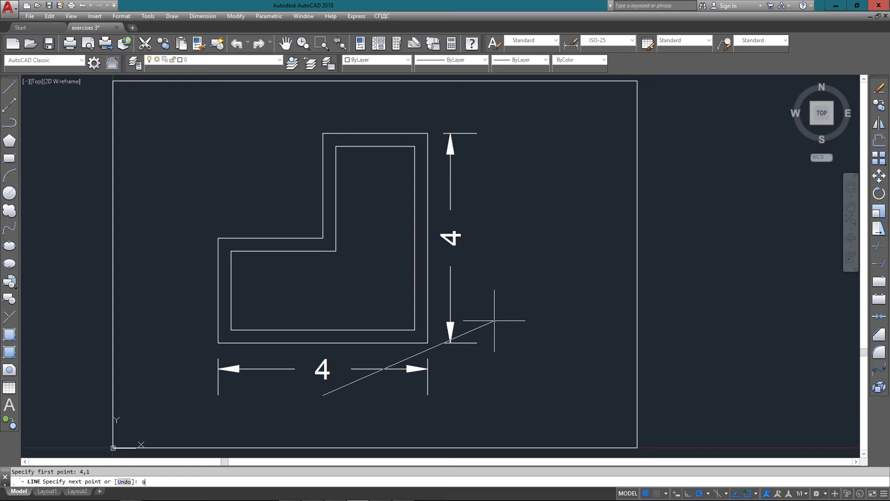
pyautogui.write(',.5')
pyautogui.press('Return')
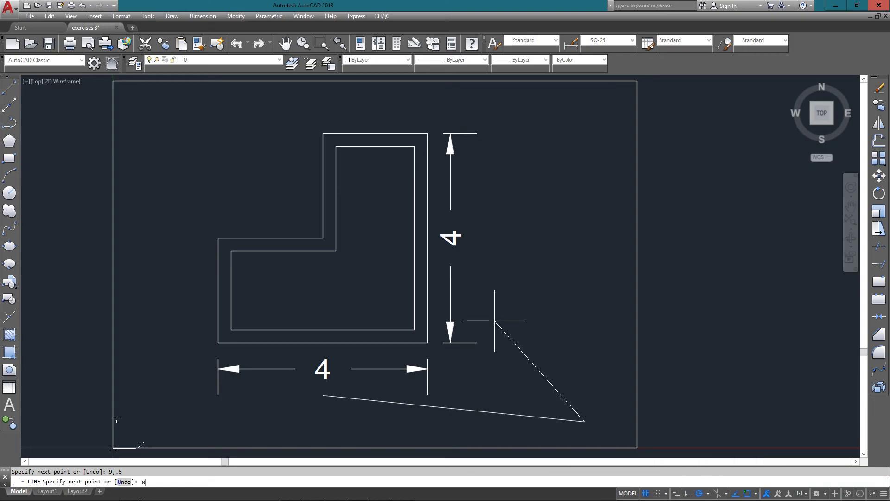
pyautogui.press('Return')
# Step: Draw a line from 9,6 perpendicular to the slanted line, using the PER object snap
pyautogui.write('l')
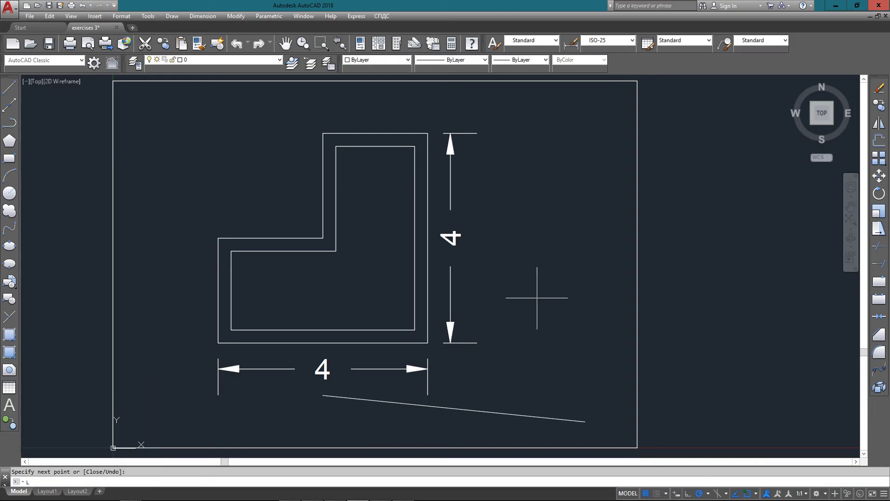
pyautogui.press('Return')
pyautogui.write('9,')
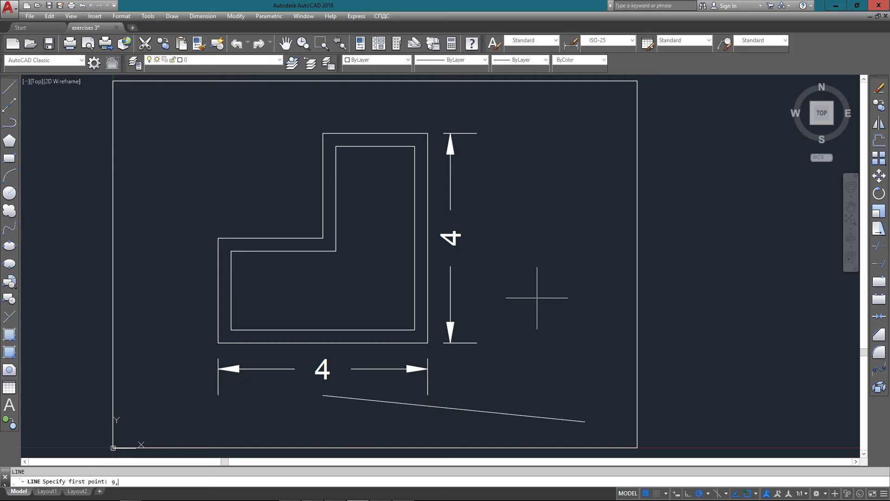
pyautogui.write('6')
pyautogui.press('Return')
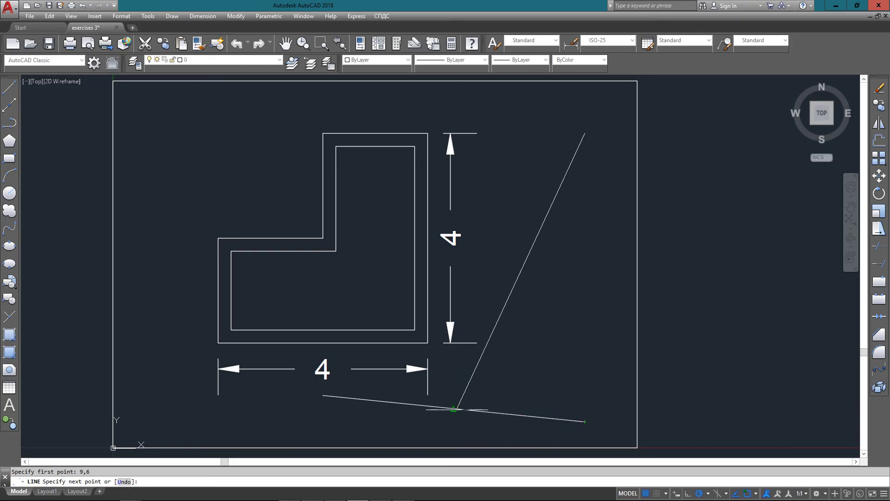
pyautogui.write('PER')
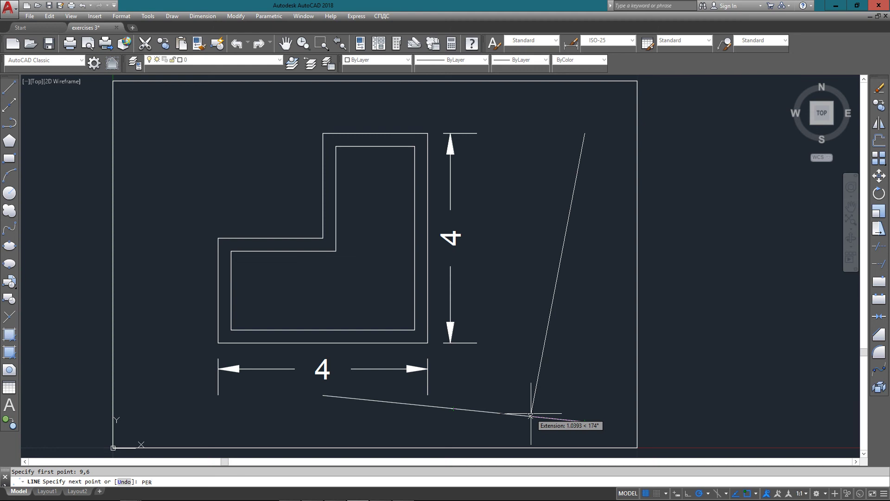
pyautogui.press('Return')
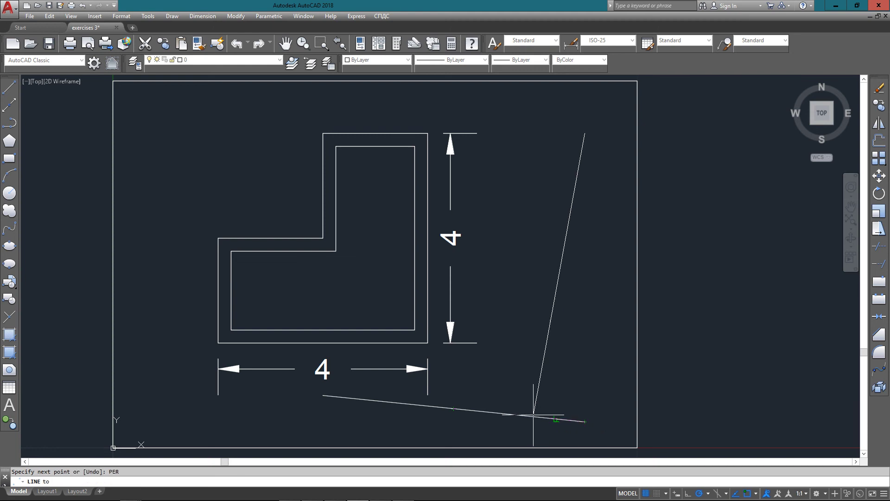
pyautogui.click(556, 419)
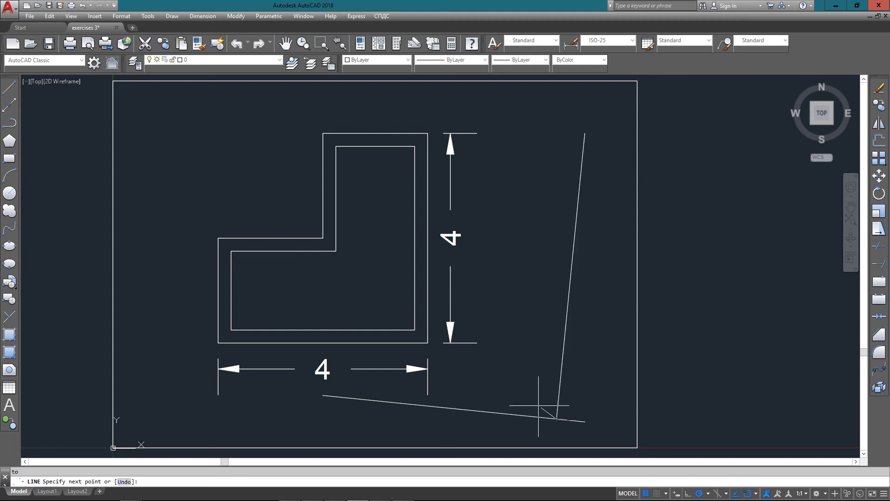
pyautogui.press('Return')
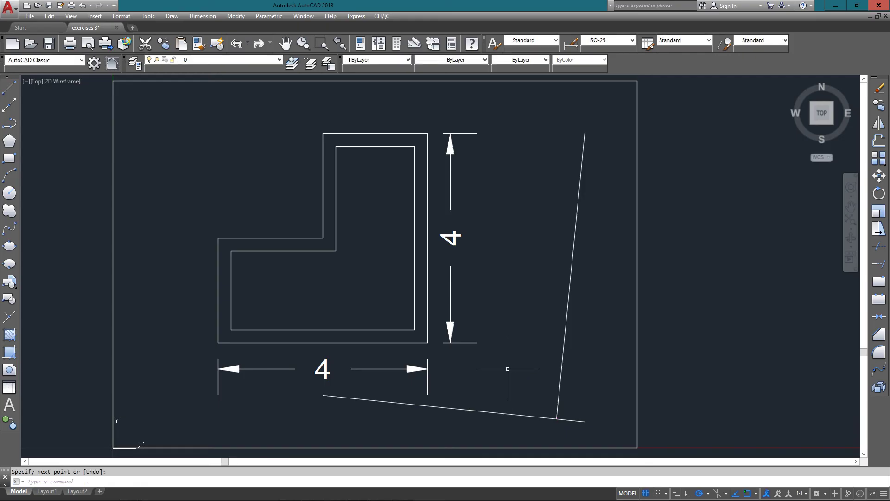
# Step: Add an angular dimension between the slanted line and its perpendicular, placing the arc on their upper-left side
pyautogui.press('Escape')
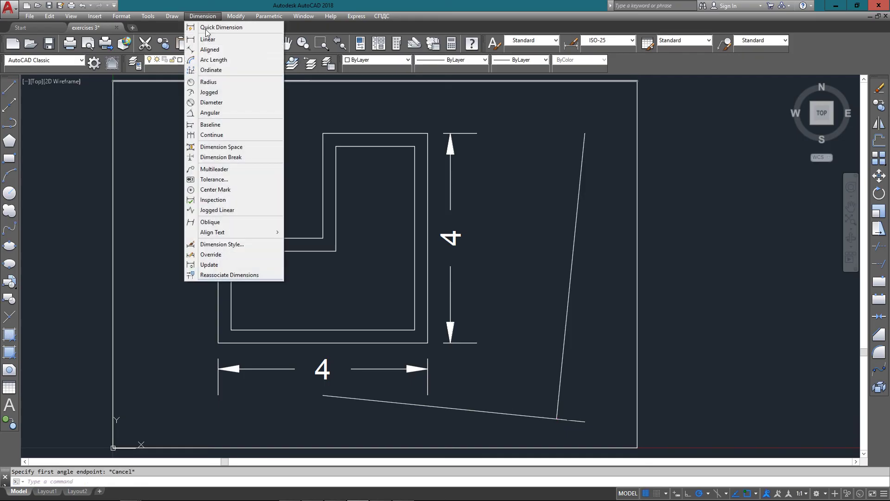
pyautogui.click(226, 113)
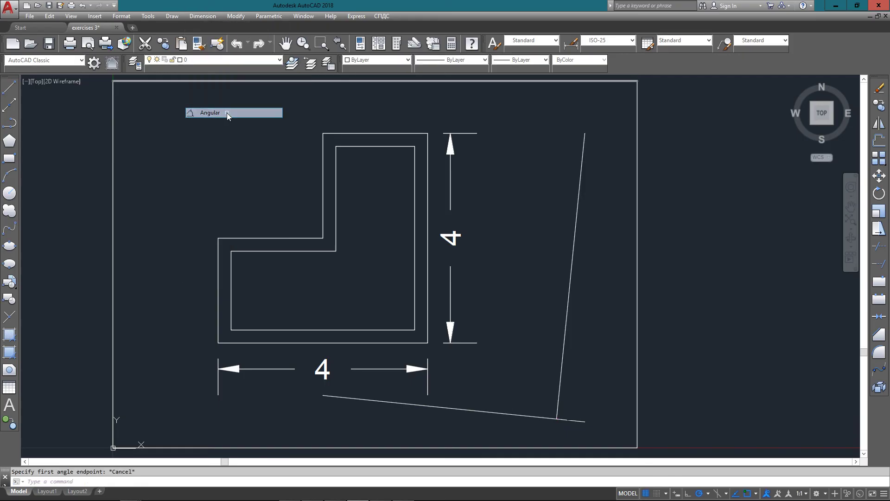
pyautogui.click(500, 412)
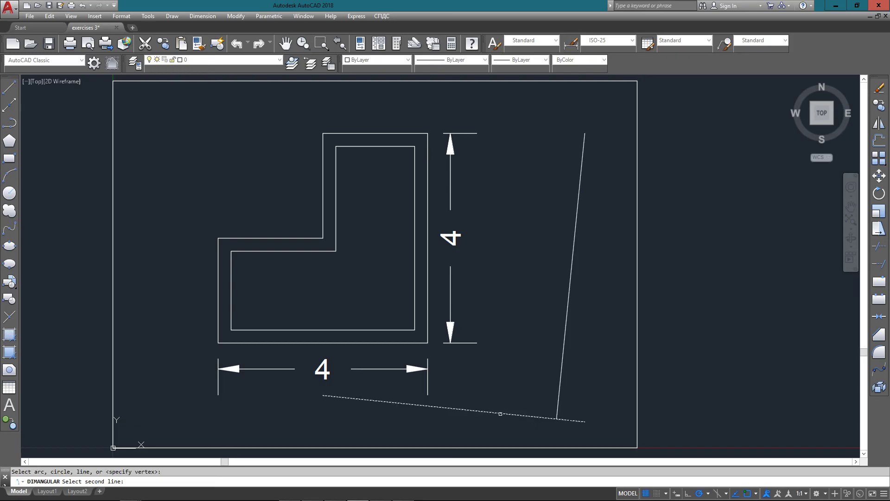
pyautogui.click(561, 381)
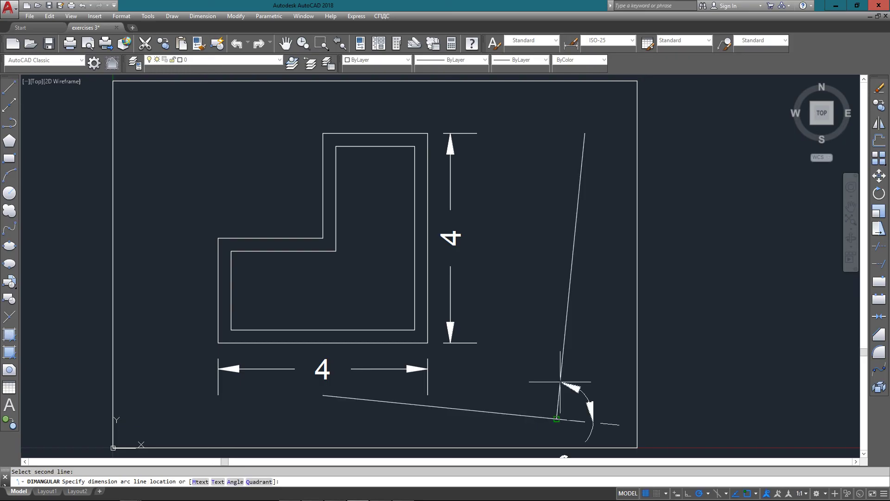
pyautogui.click(511, 377)
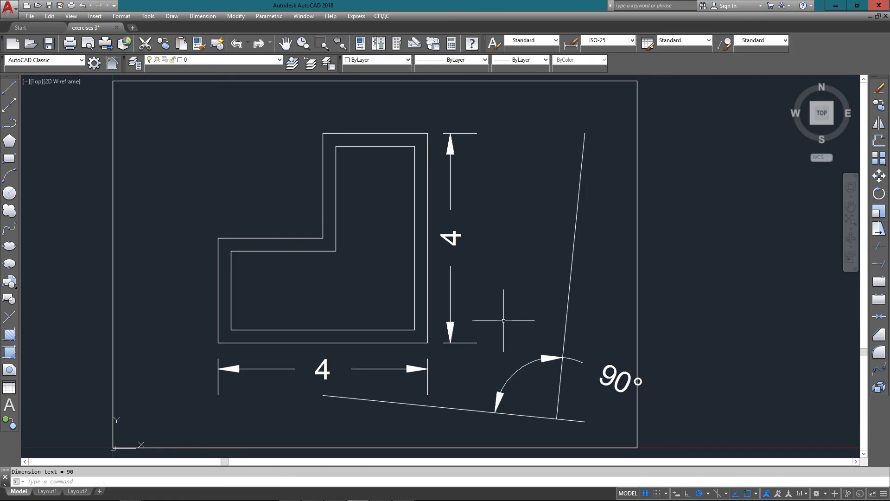